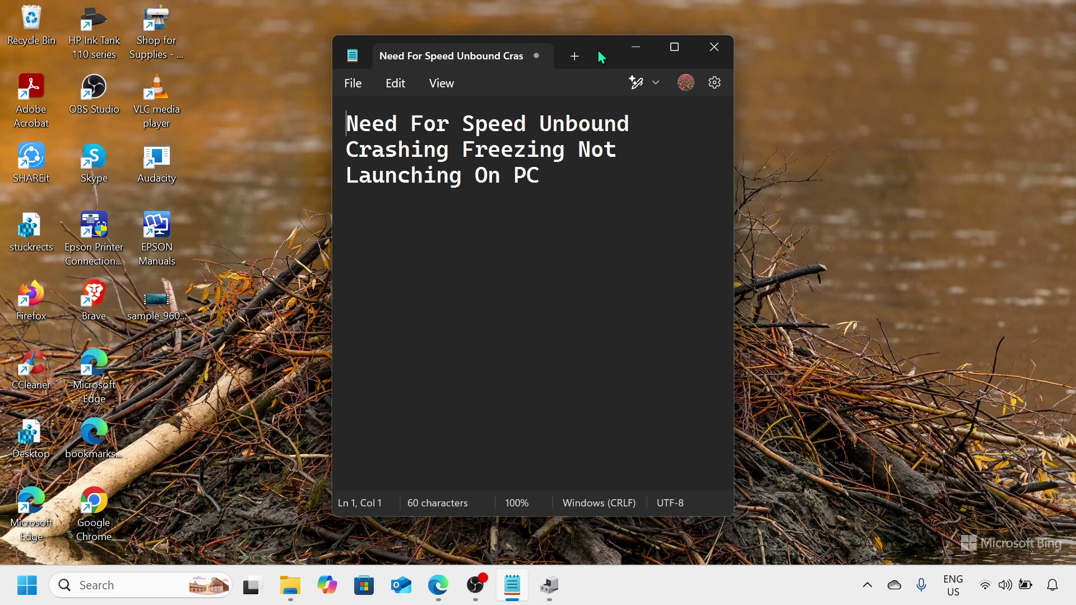
Minimize the note, open Device Manager in a maximized window and expand the Display adapters category.
click(636, 47)
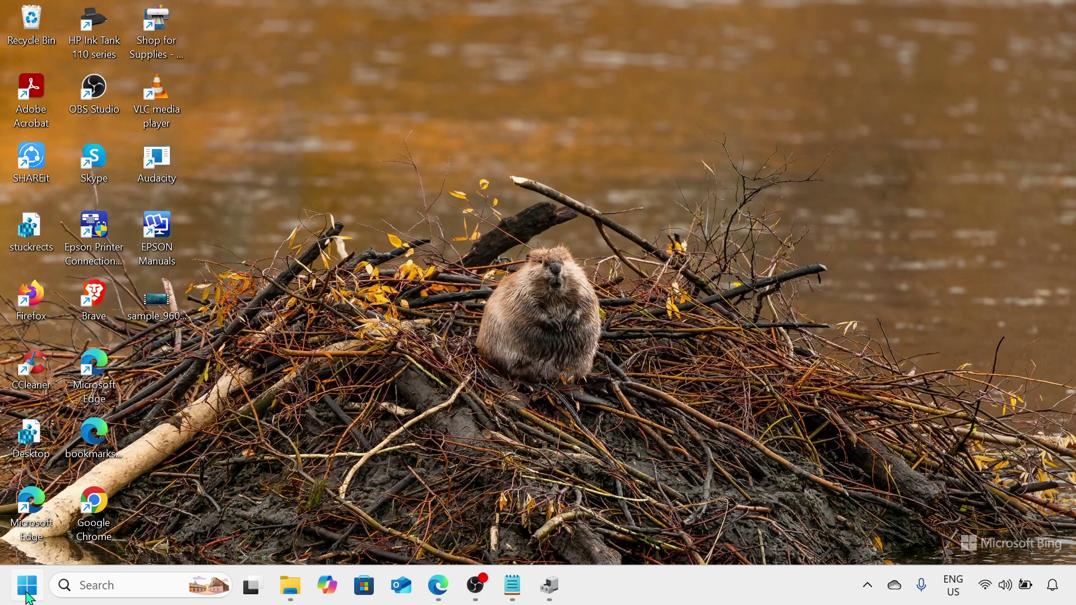
right_click(27, 597)
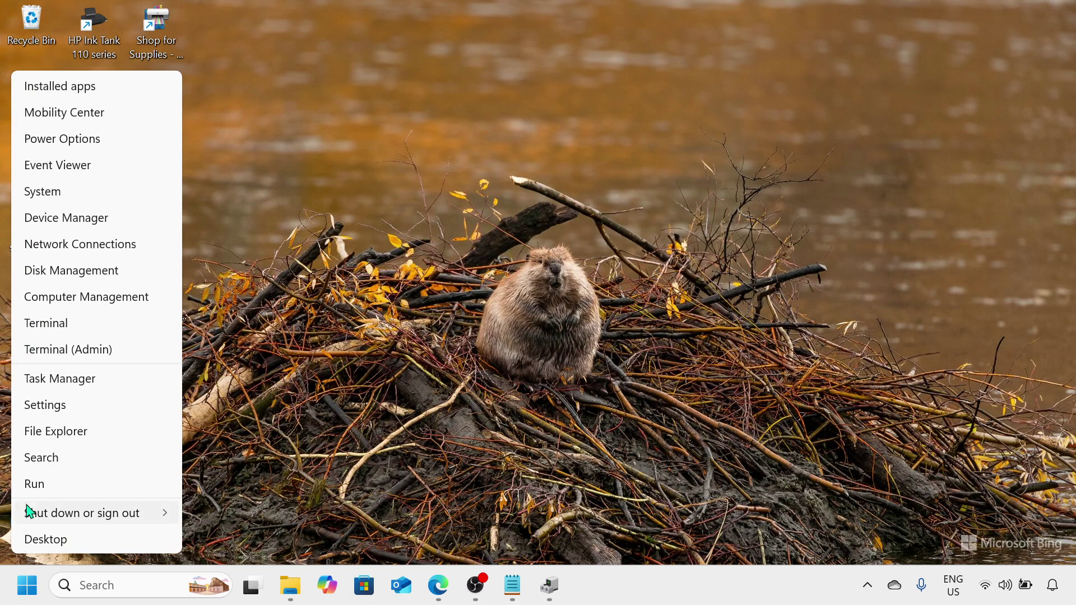
click(53, 224)
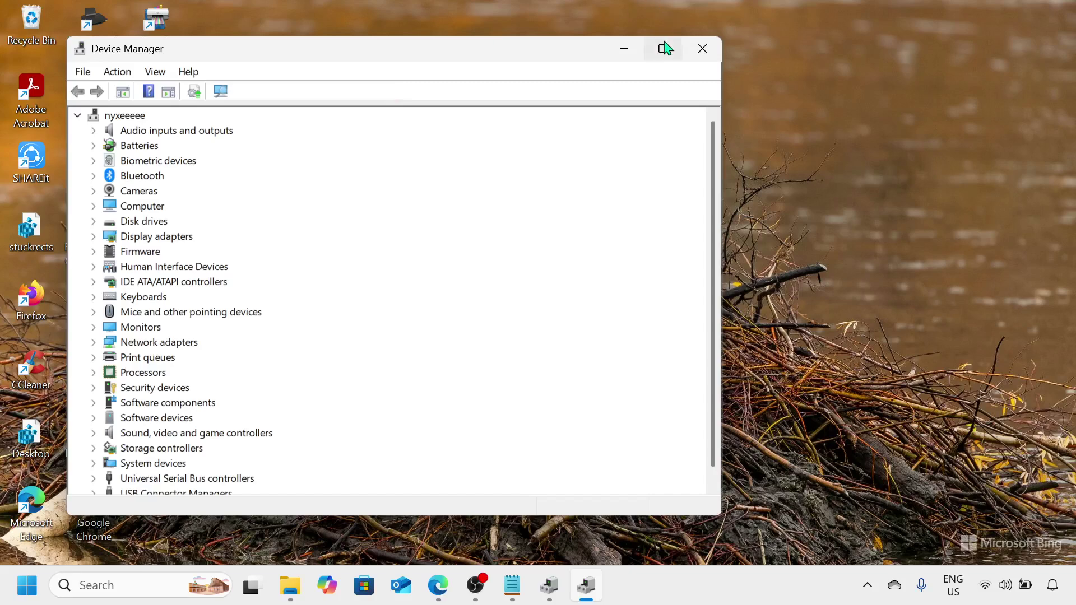
click(663, 48)
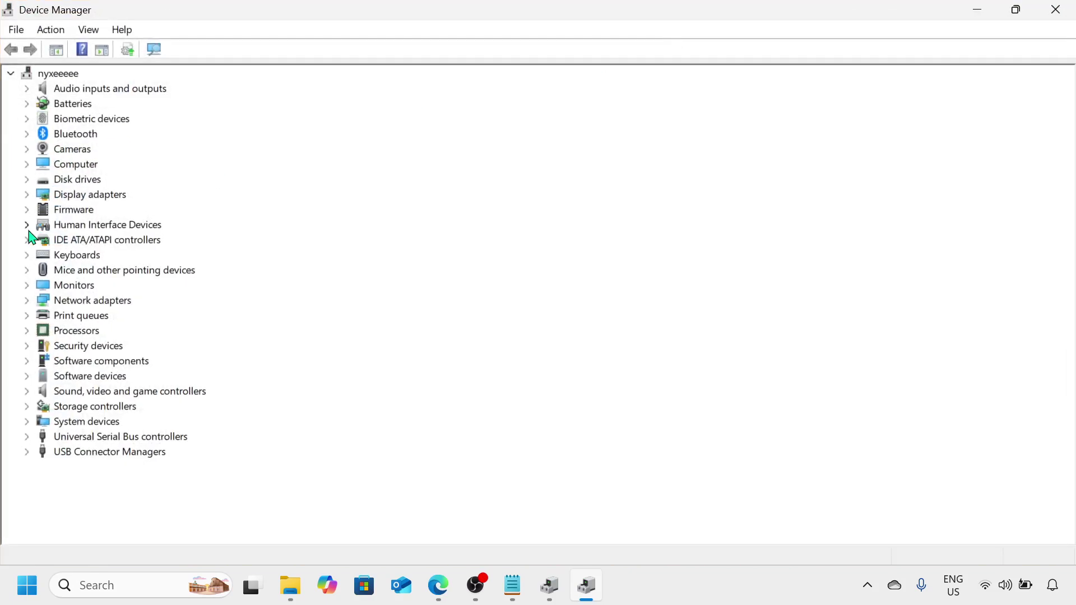
click(54, 197)
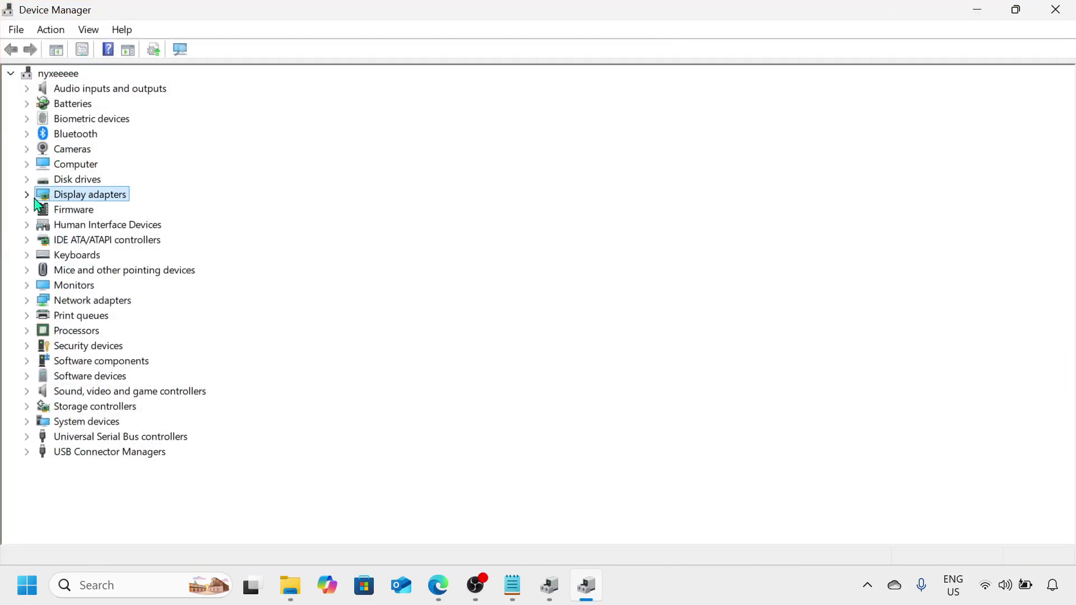
click(29, 198)
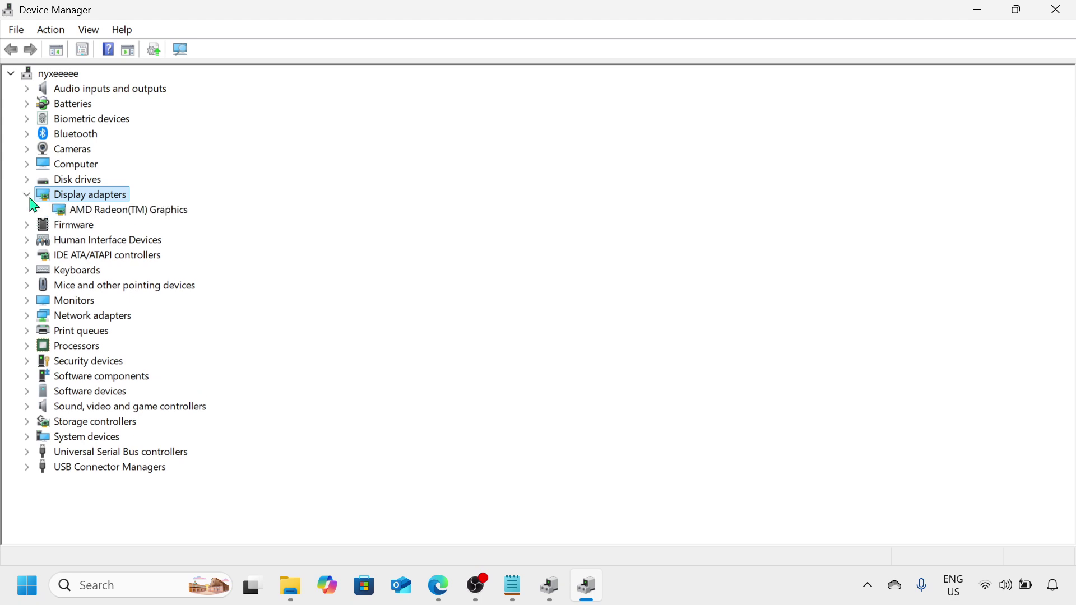
Update the AMD Radeon(TM) Graphics driver by having Windows search automatically for drivers.
click(112, 213)
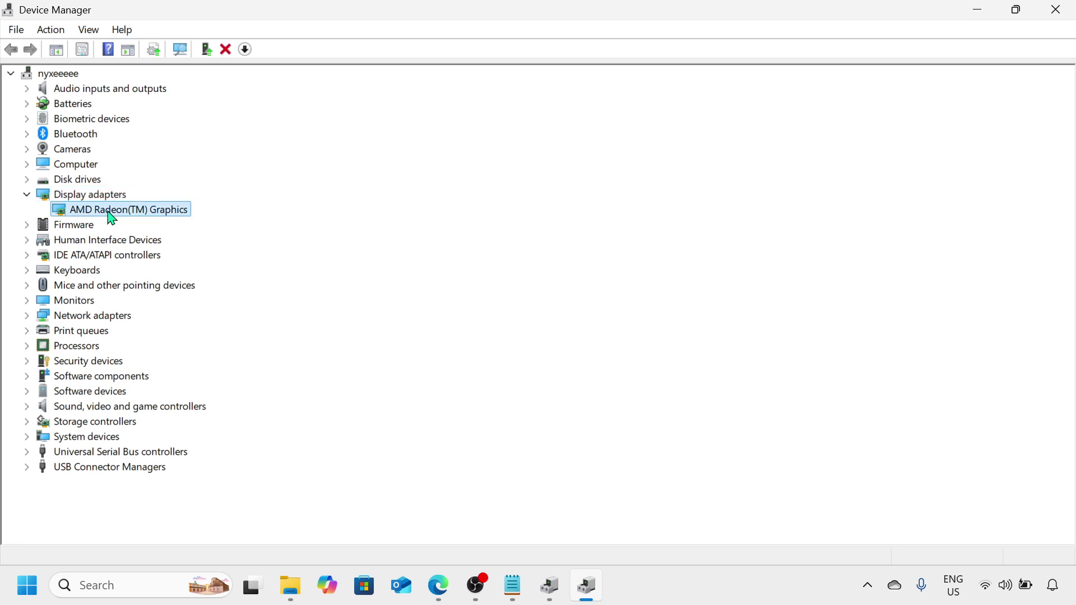
right_click(112, 219)
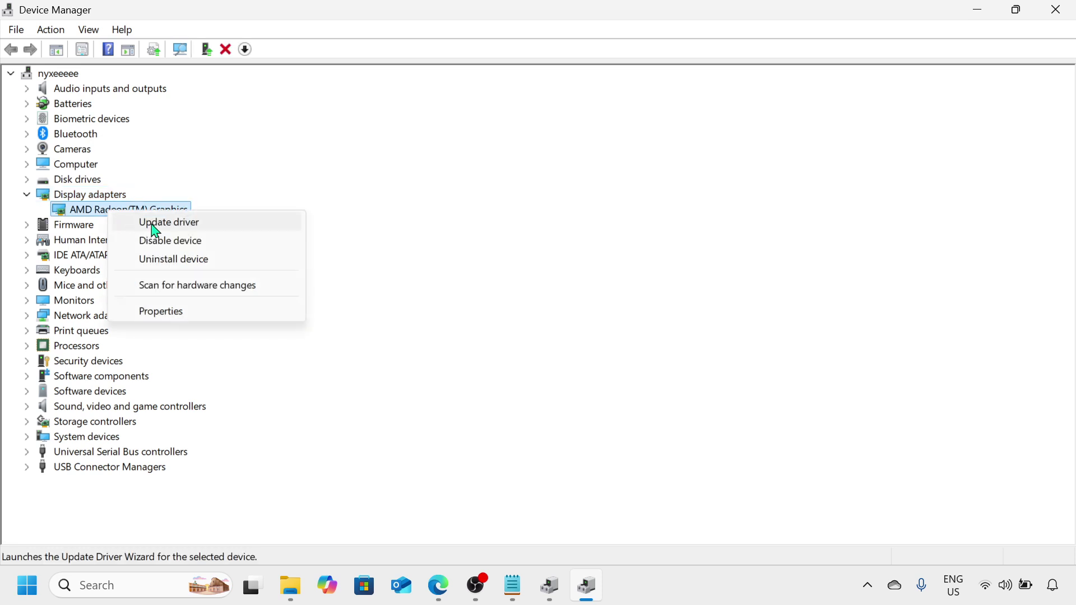
click(210, 223)
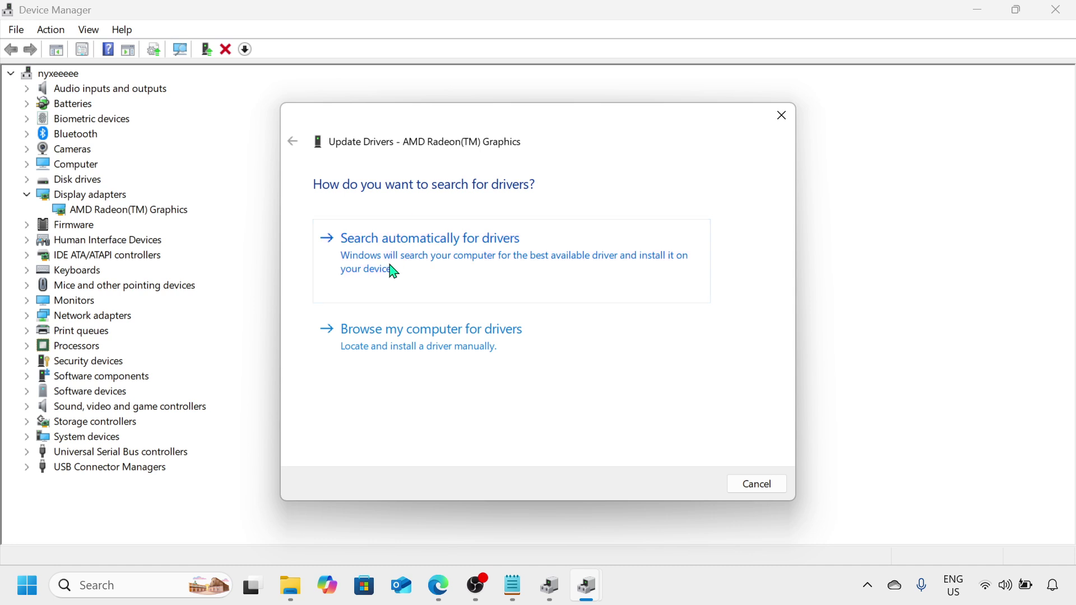
click(465, 272)
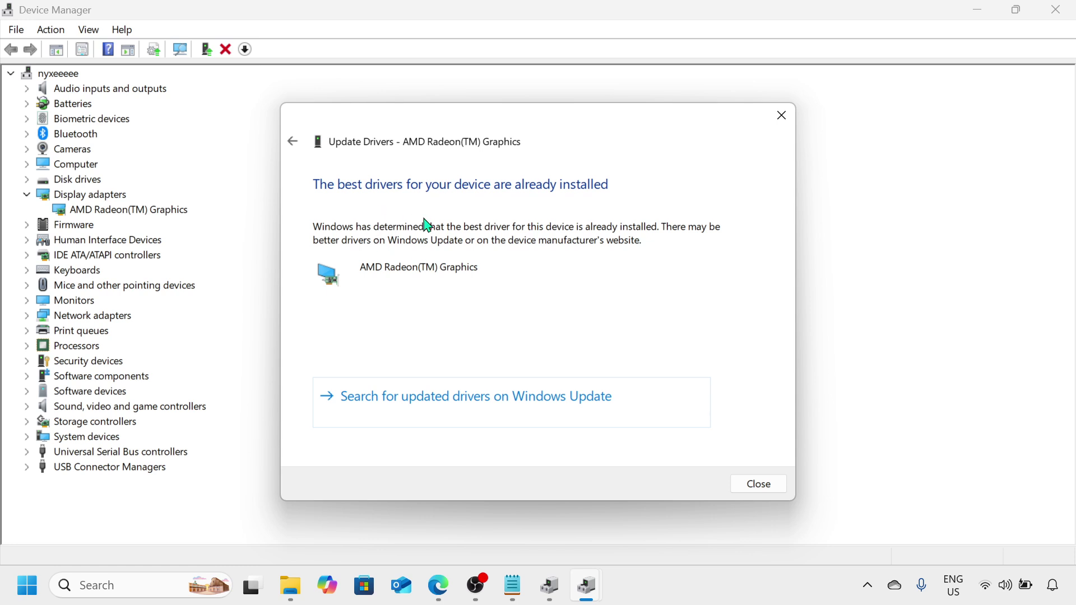
Browse the computer's available drivers, select the second AMD Radeon(TM) Graphics entry, and close the update wizard without installing.
click(298, 146)
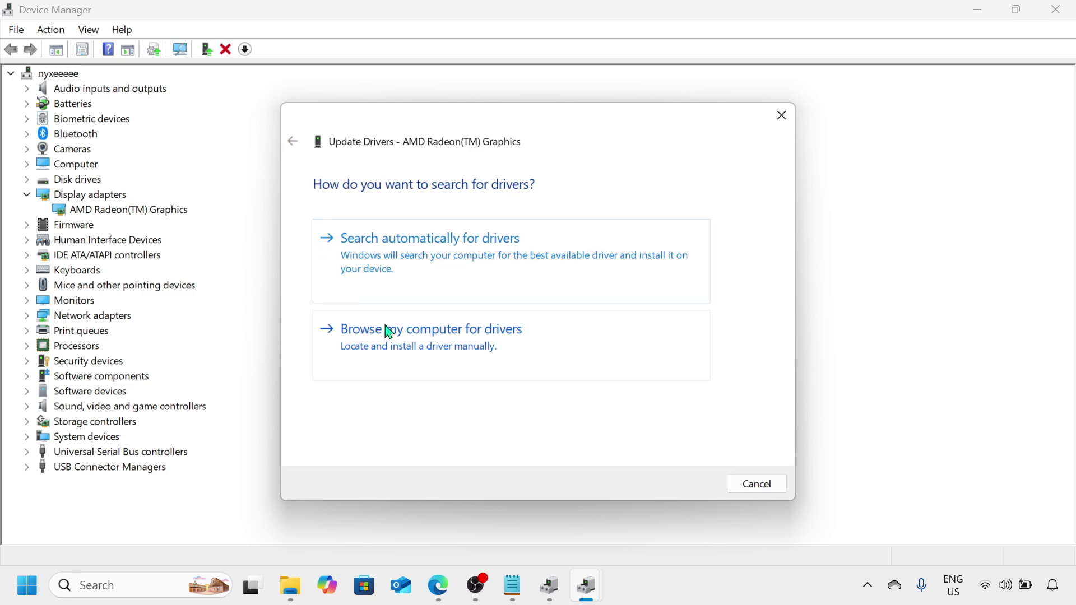
click(480, 364)
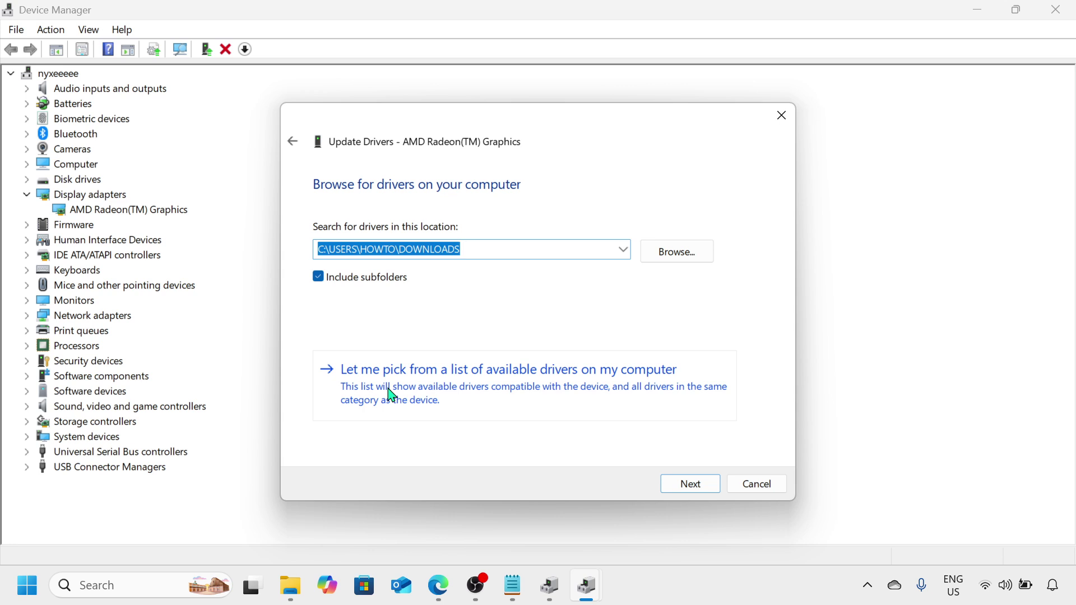
click(543, 415)
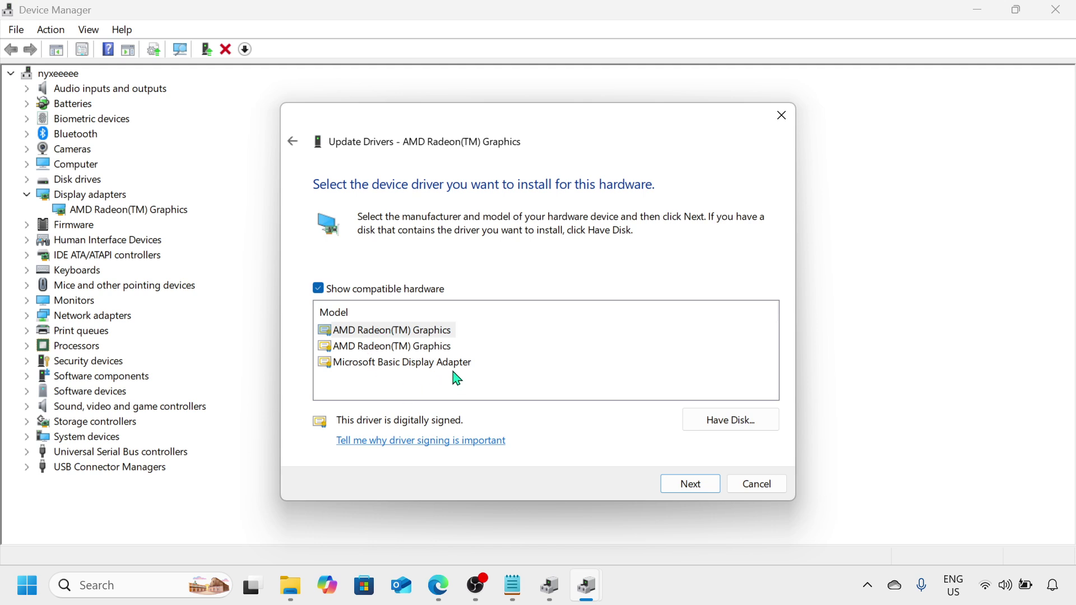
click(389, 352)
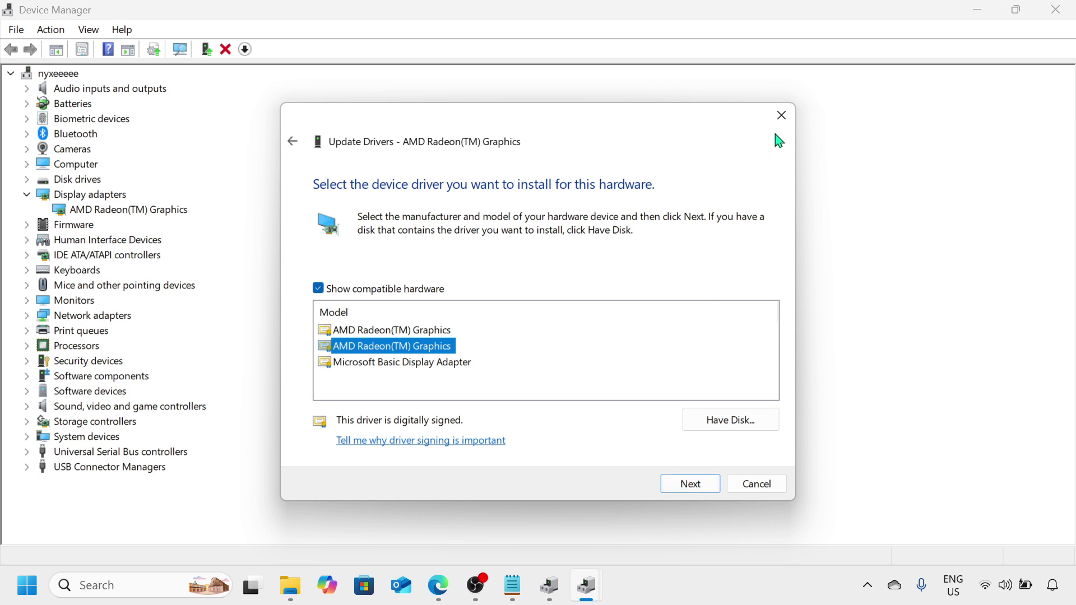
click(786, 119)
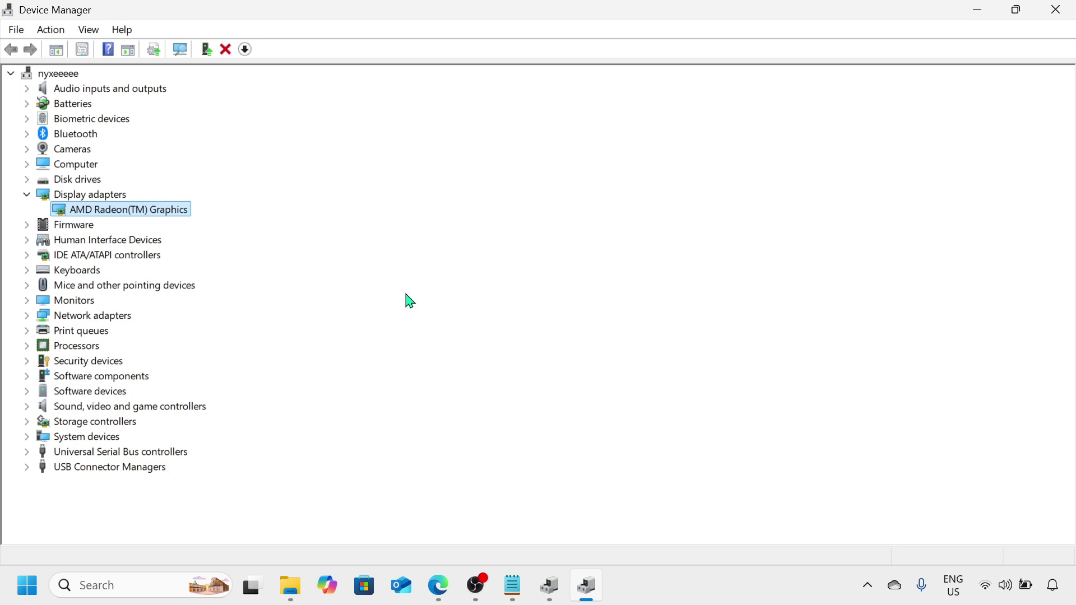
Open the Graphics page of the system display settings and go to its list of apps.
right_click(27, 594)
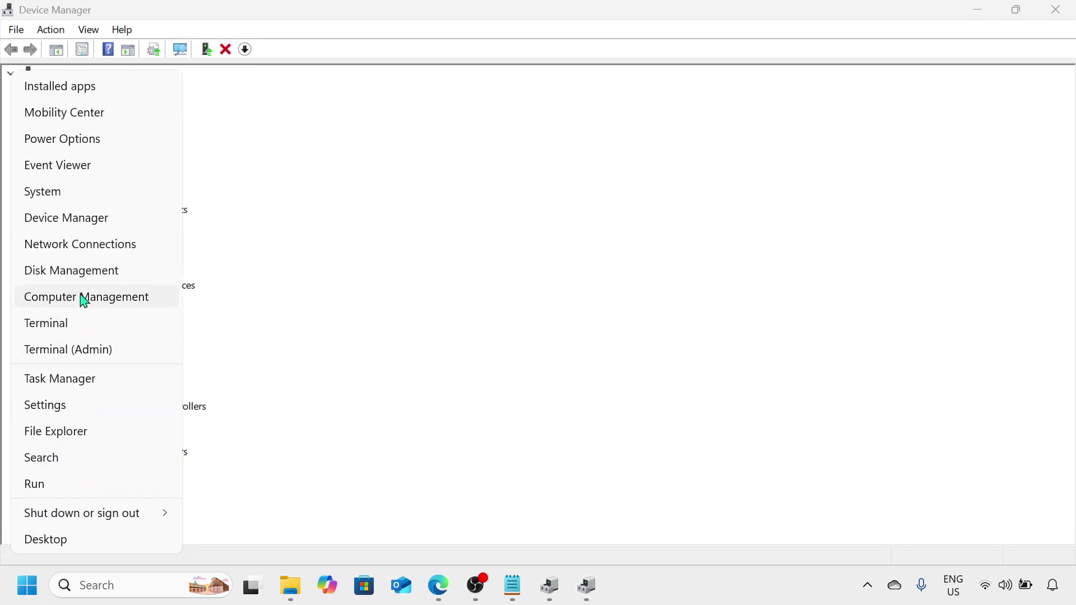
click(84, 406)
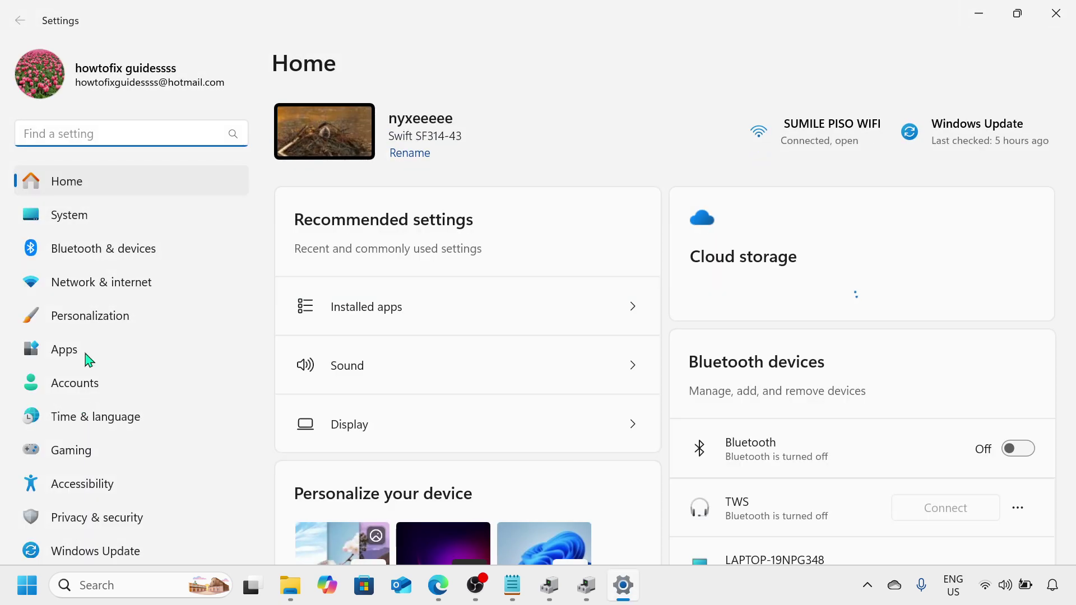
click(120, 215)
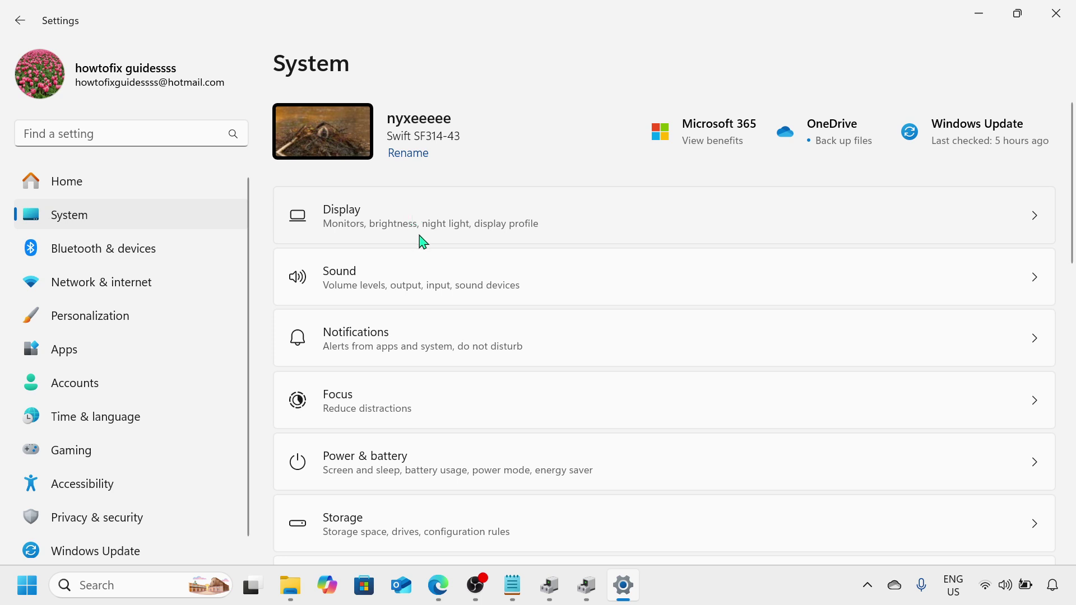
click(514, 225)
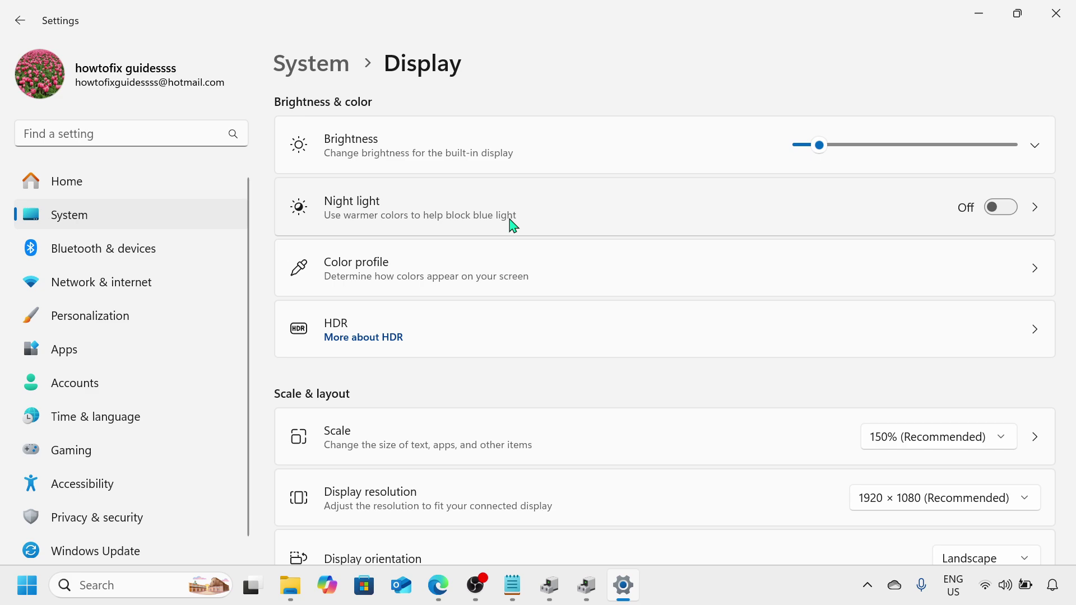
scroll(511, 225, down, 10)
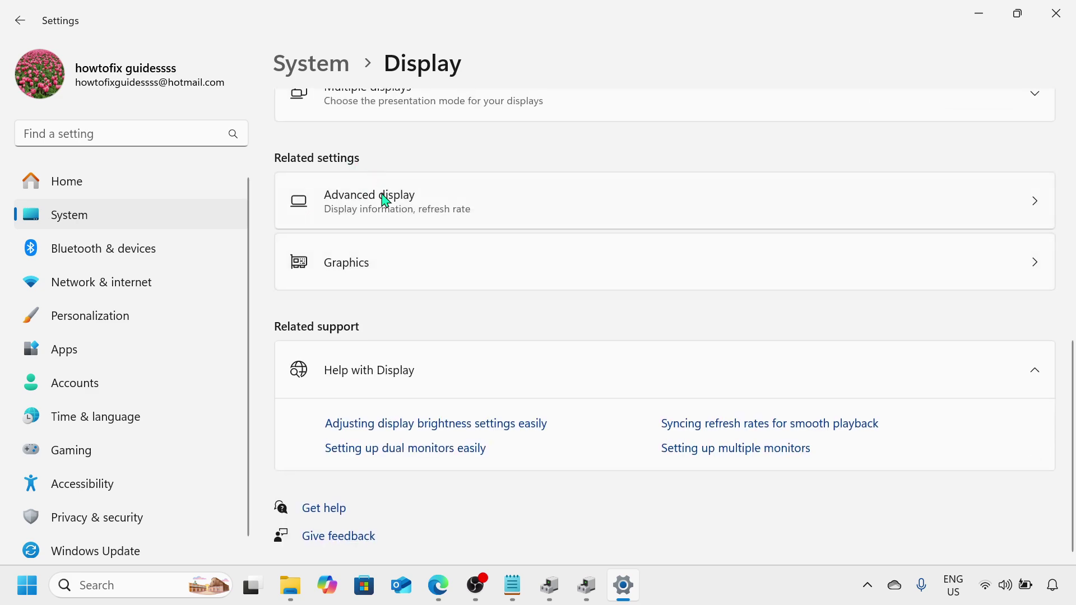
click(387, 265)
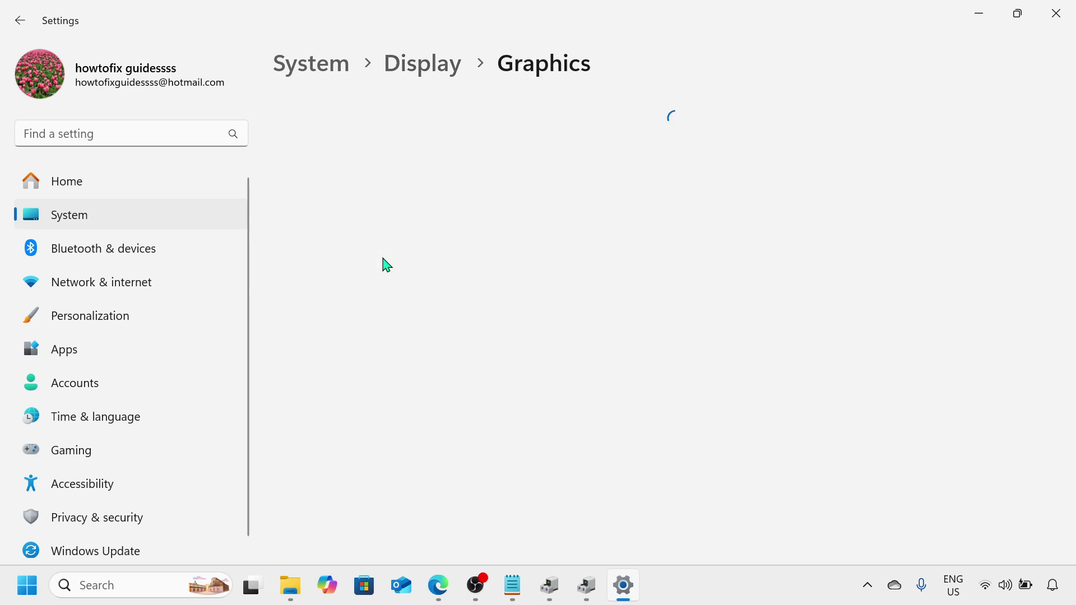
scroll(386, 265, down, 5)
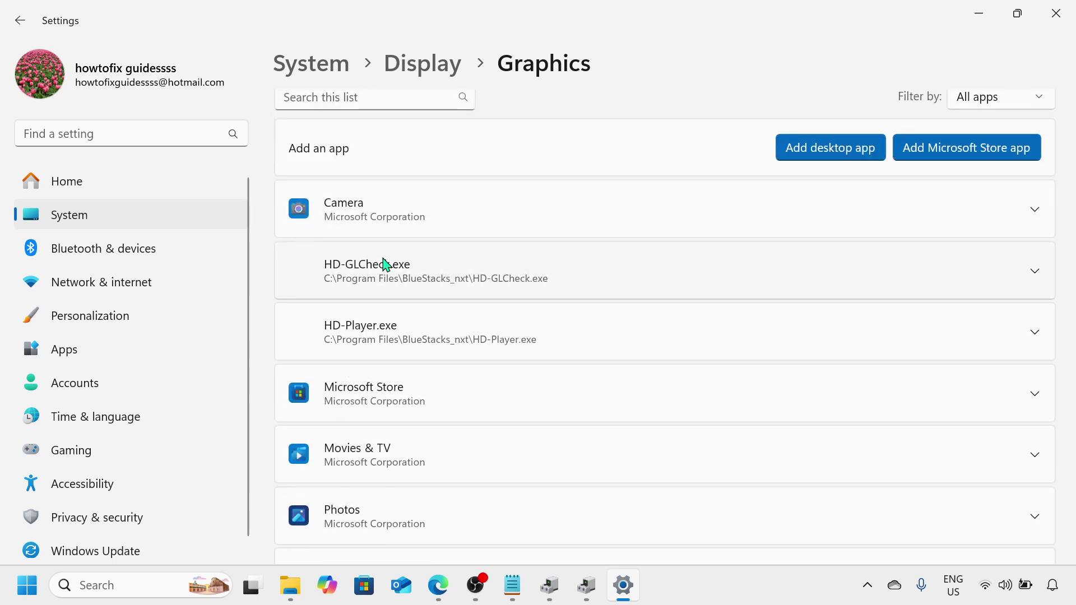
click(516, 589)
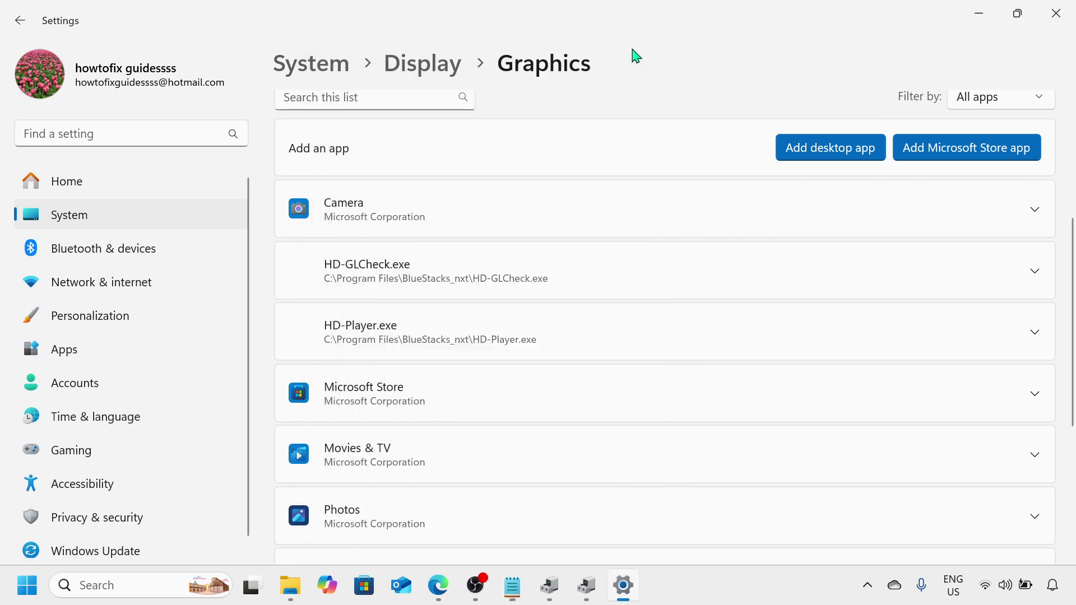
click(636, 51)
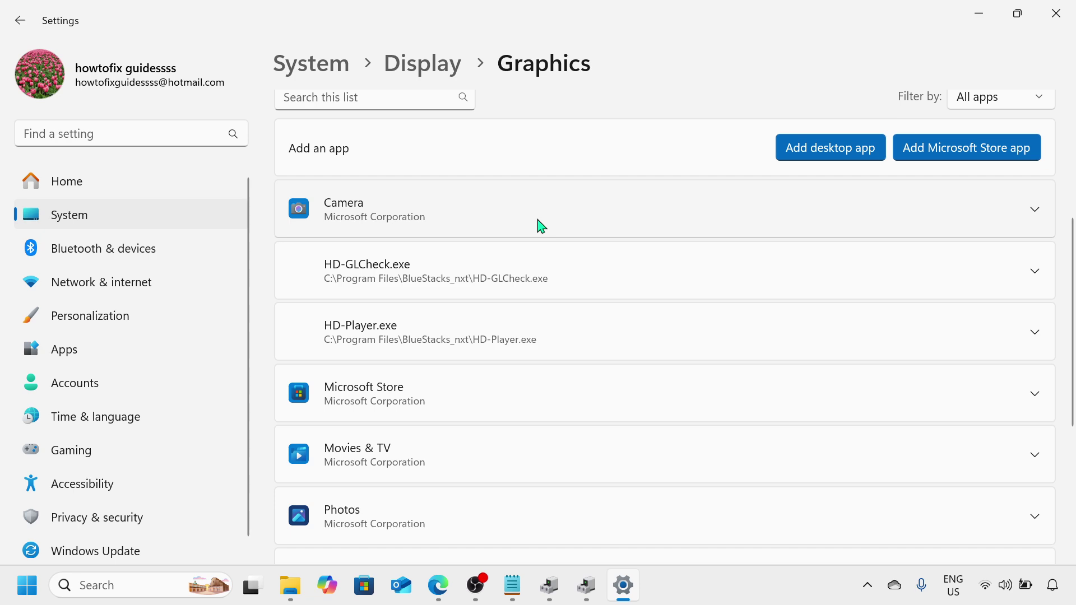
Show the GPU preference choices for the Camera app, and close Settings and Device Manager.
click(539, 225)
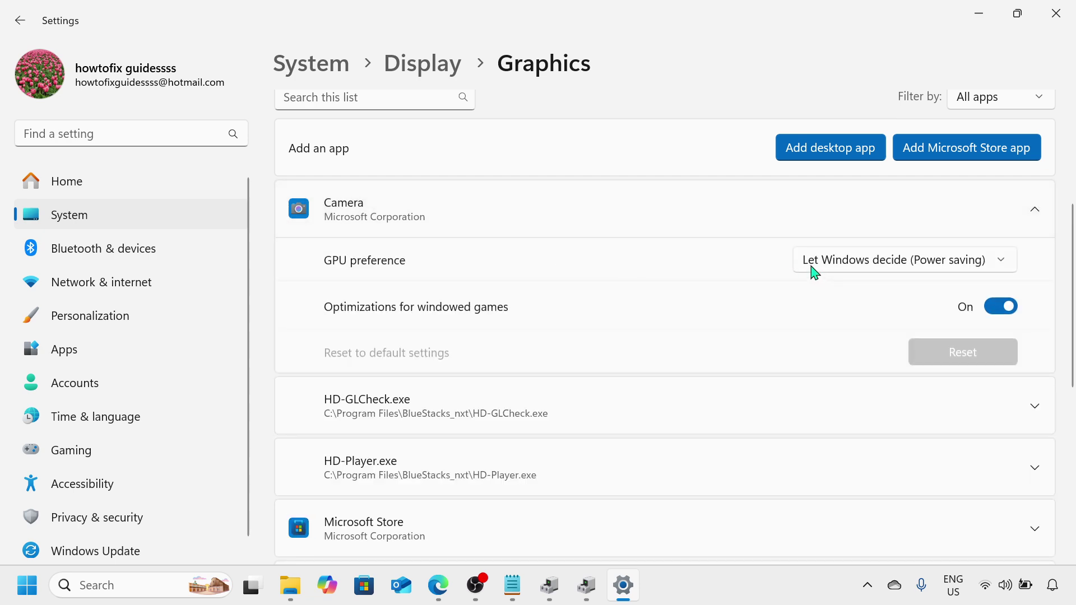
click(1003, 268)
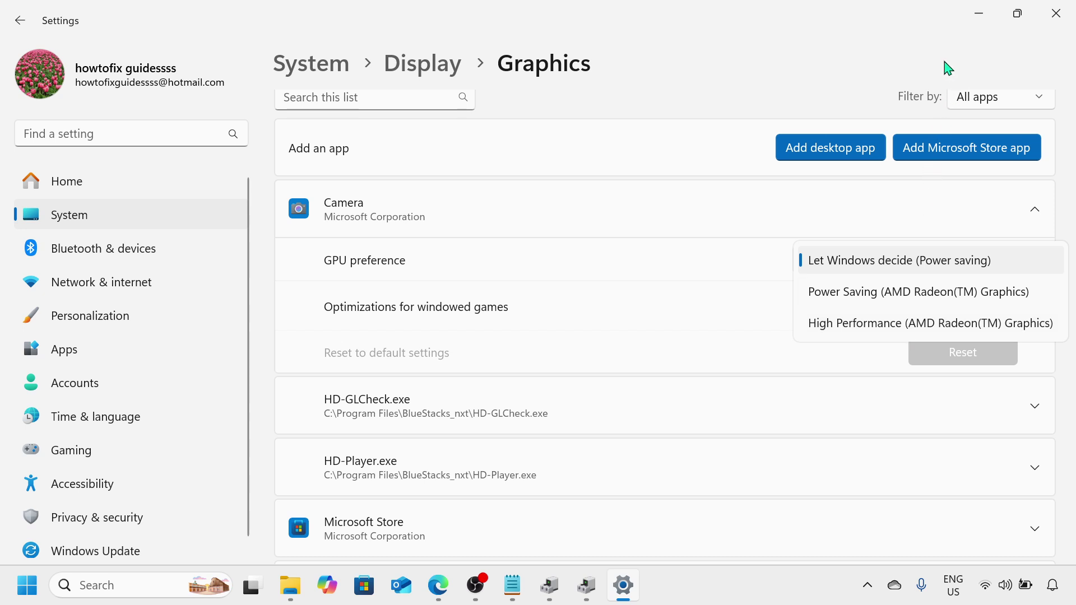
click(1052, 12)
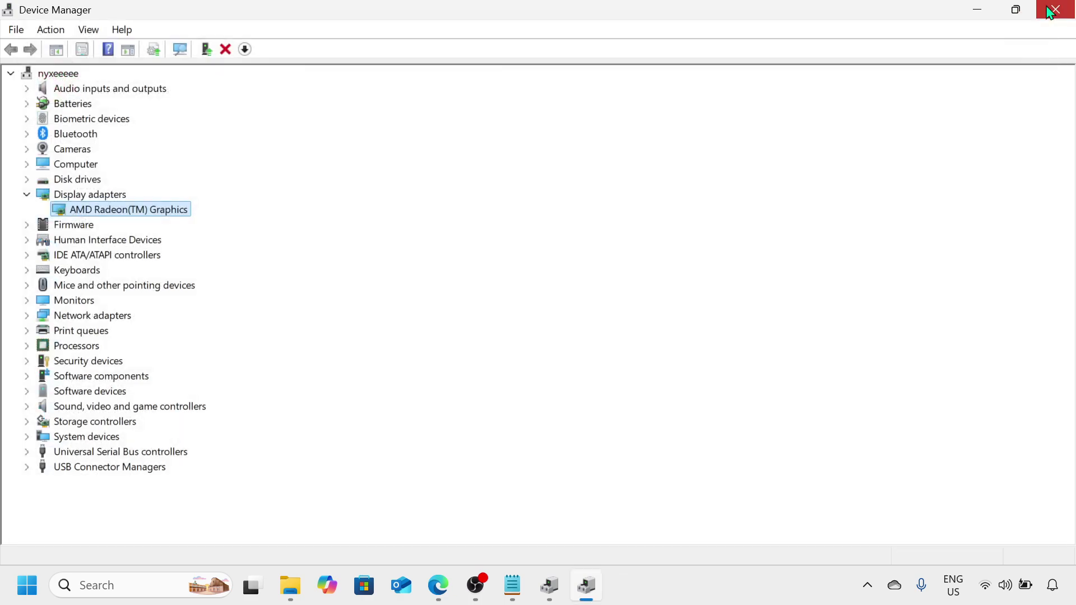
click(1052, 11)
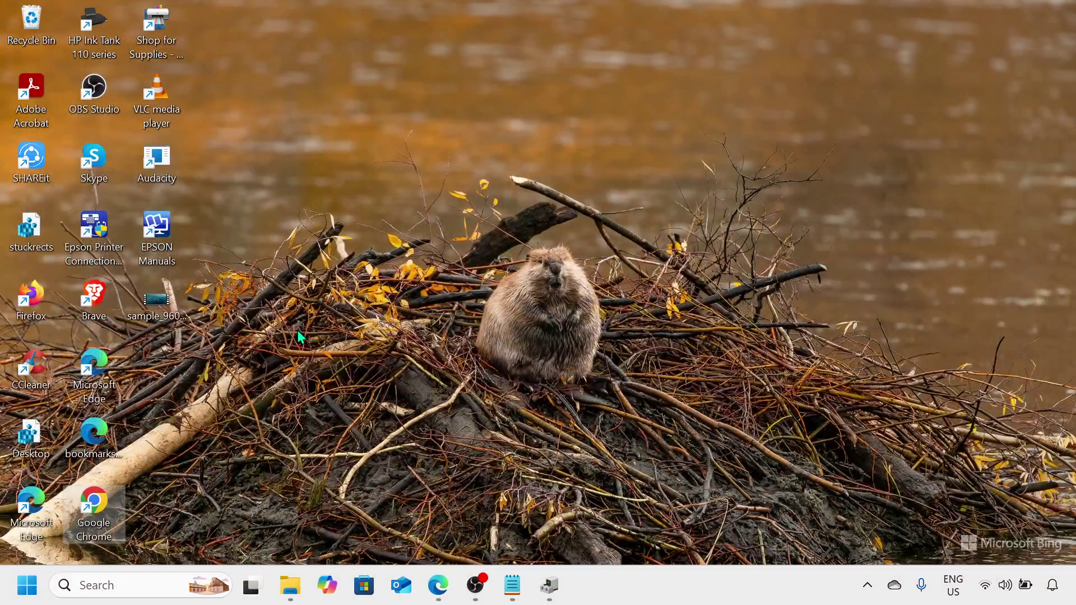
Open the Windows Update page in Settings to review the update status, and close Settings.
click(28, 588)
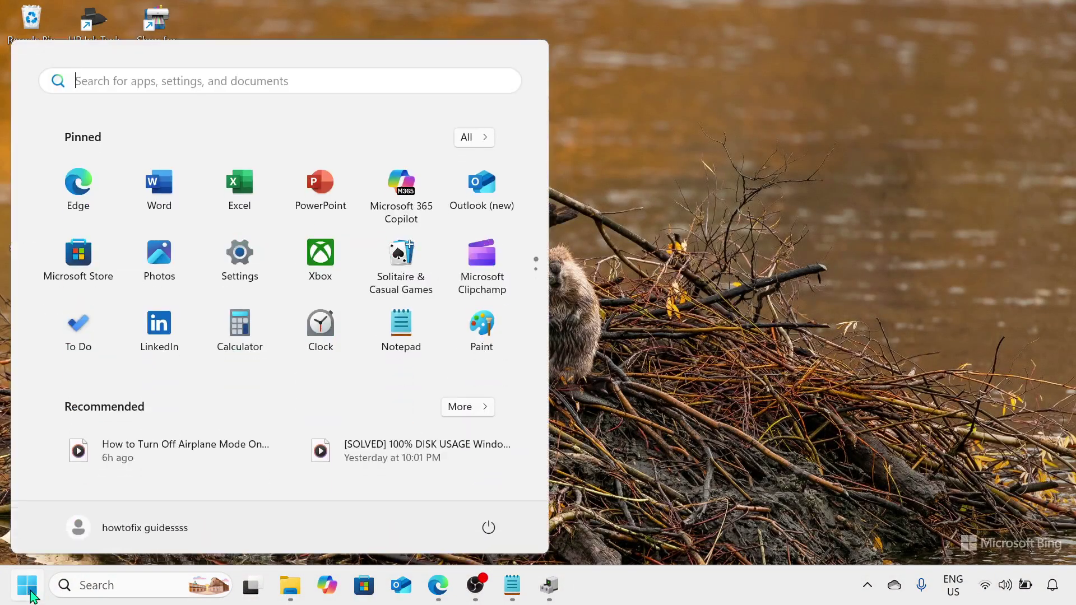
click(240, 257)
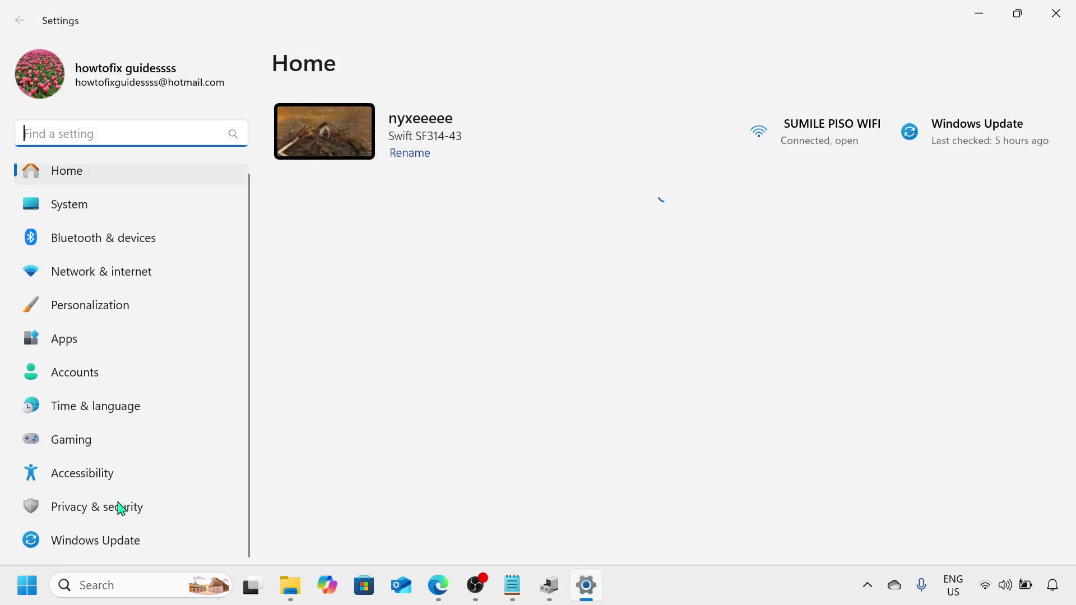
click(147, 543)
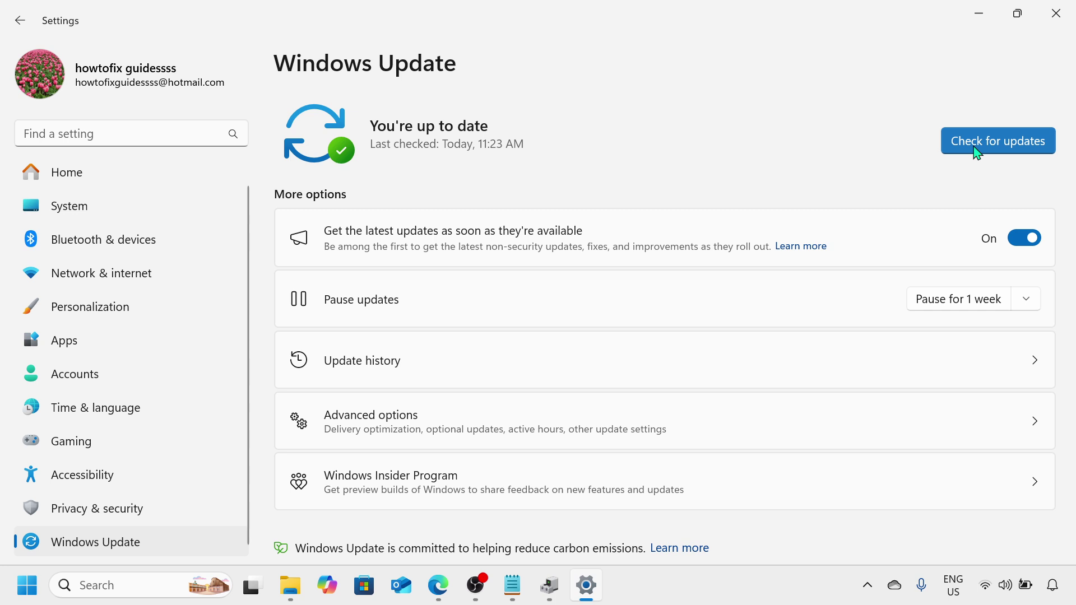
click(1056, 13)
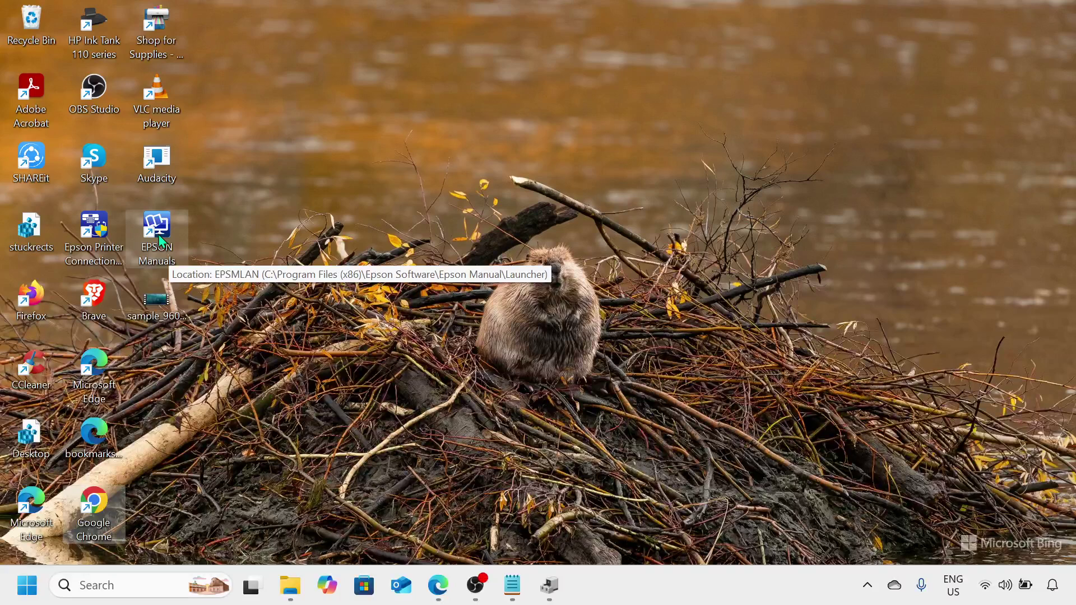
Show the run-as-administrator option for the VLC media player desktop shortcut, and dismiss it without launching the program.
right_click(83, 444)
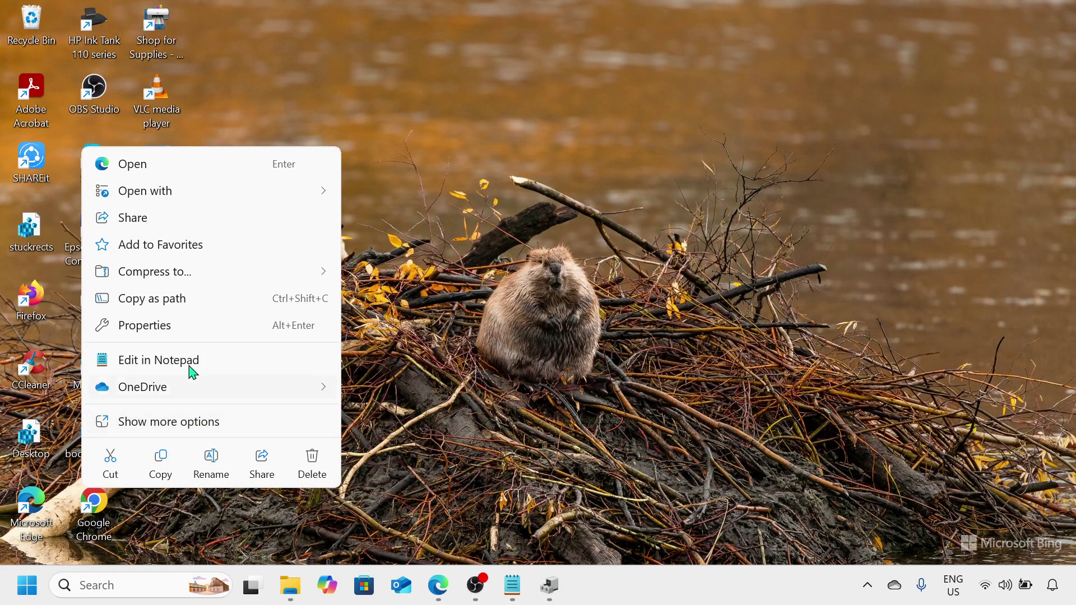
click(432, 206)
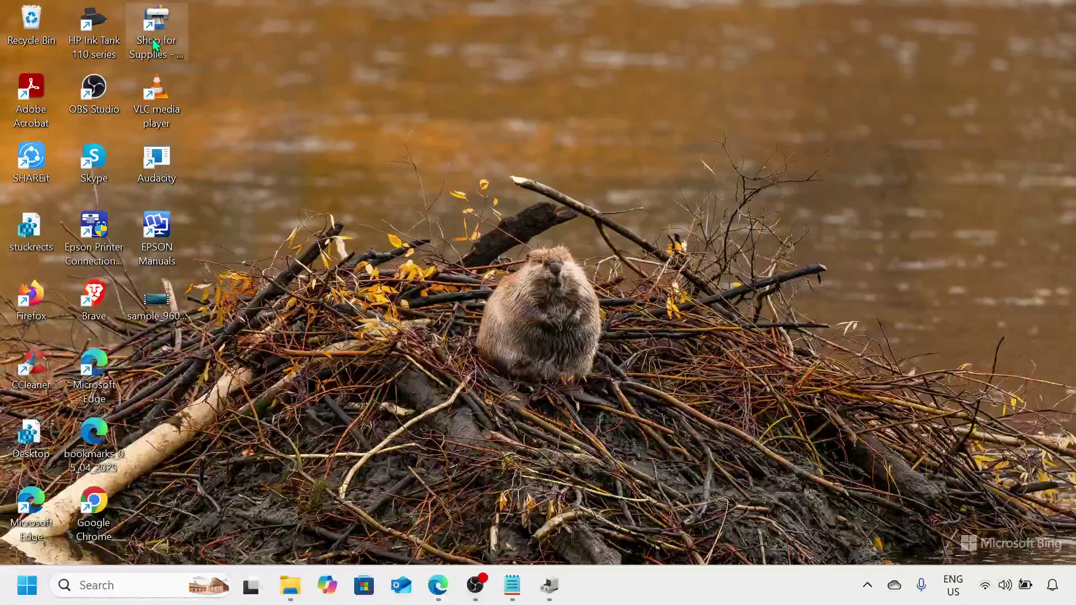
right_click(153, 116)
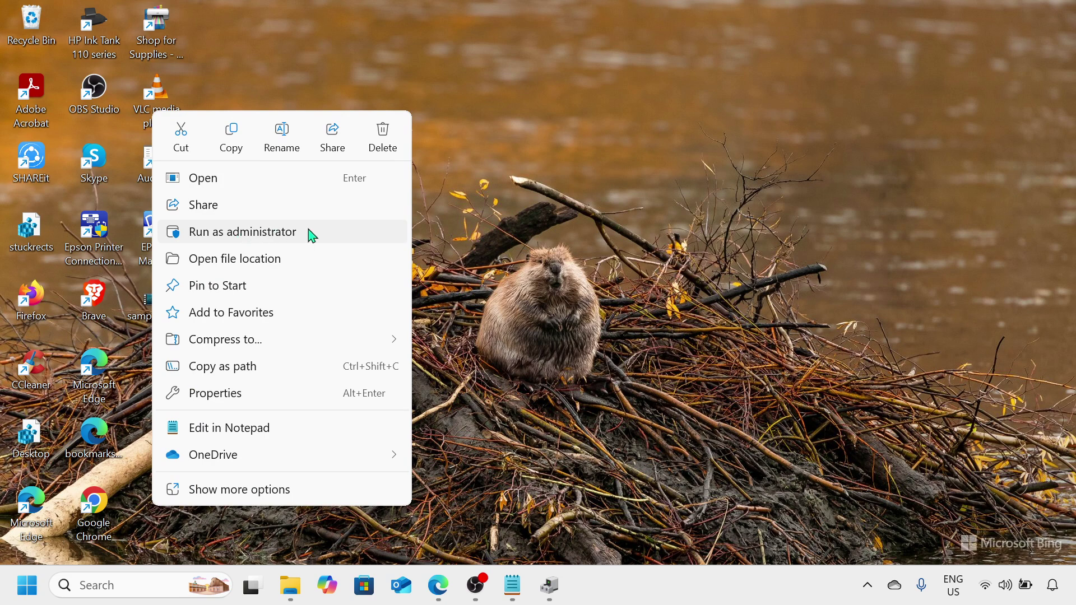
click(466, 238)
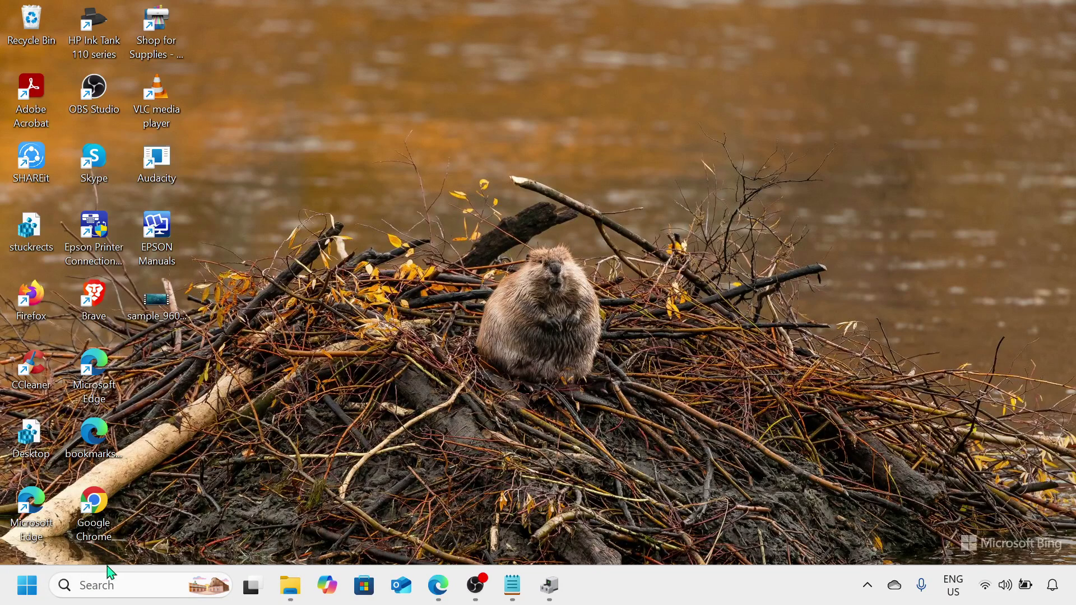
Search Windows for cmd and open Command Prompt as administrator.
click(106, 585)
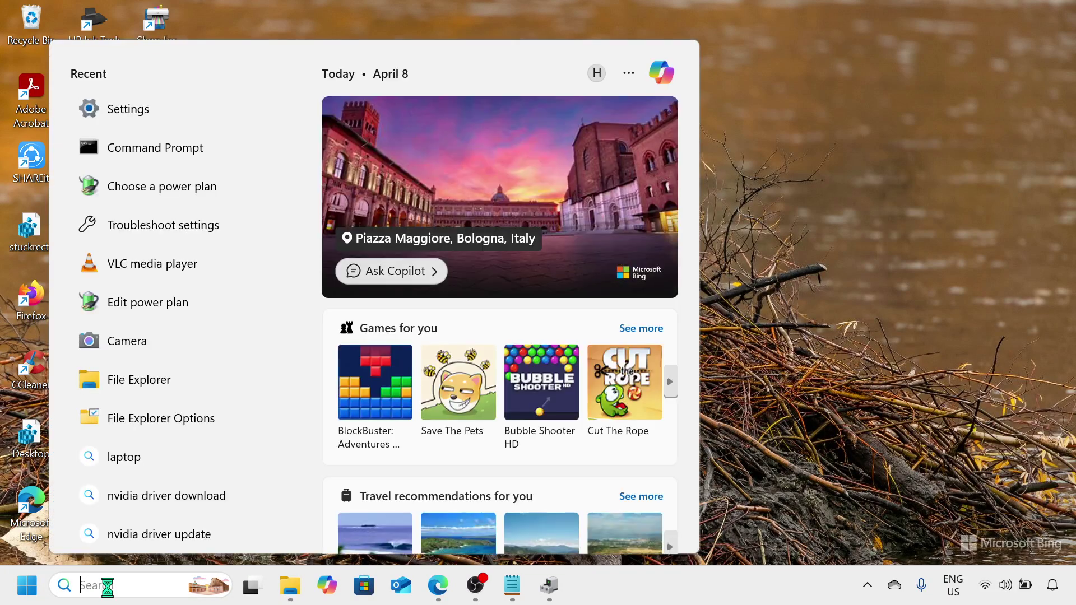
text(cmd)
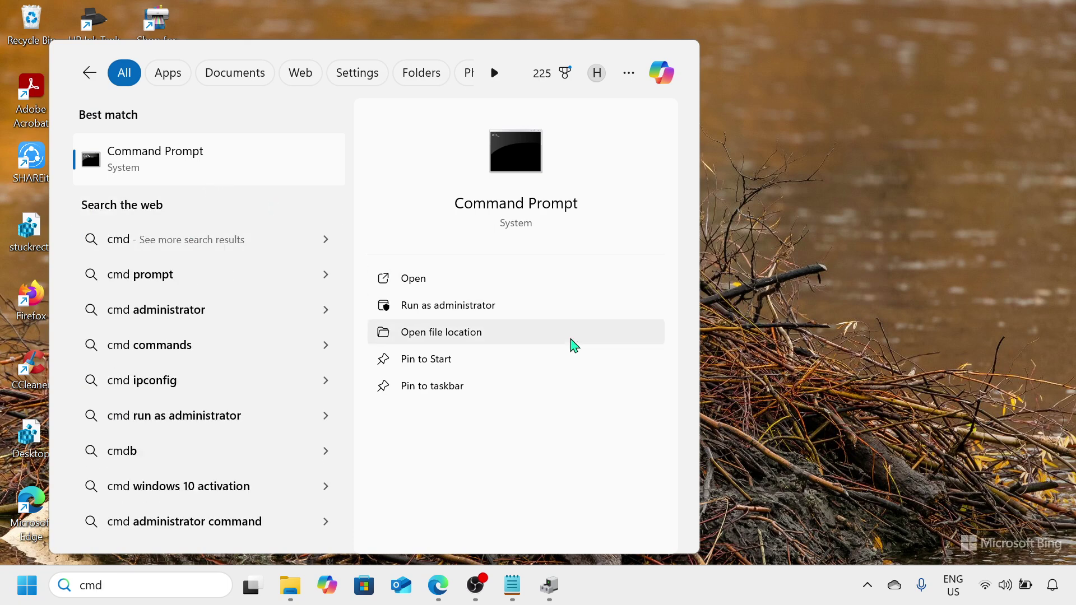
click(566, 310)
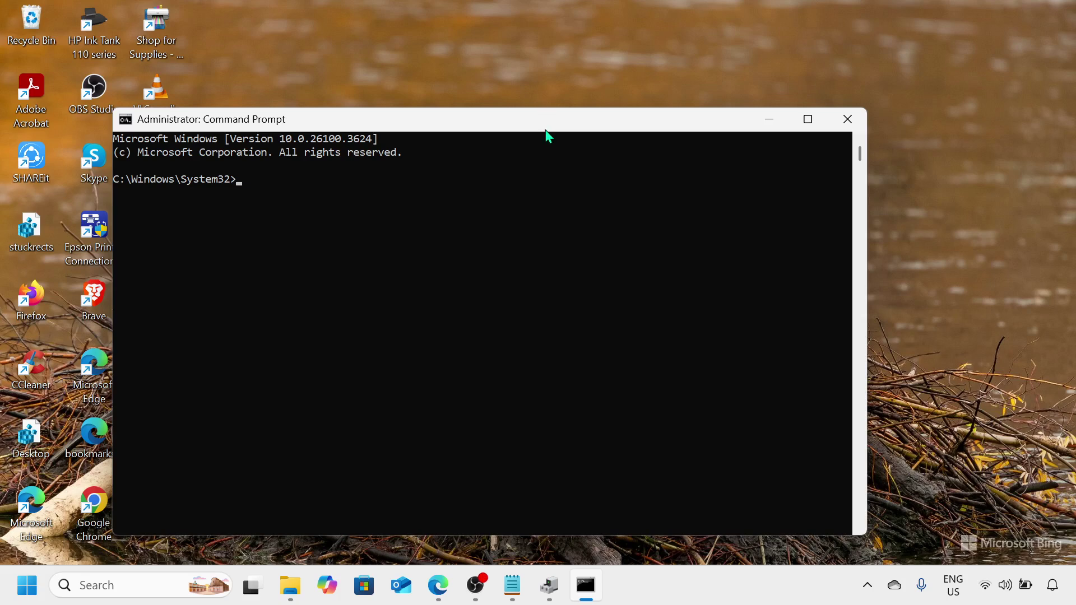
Move the Command Prompt window clear of the desktop icons and start a system file scan with sfc /scannow.
drag(546, 128, 632, 122)
text(s)
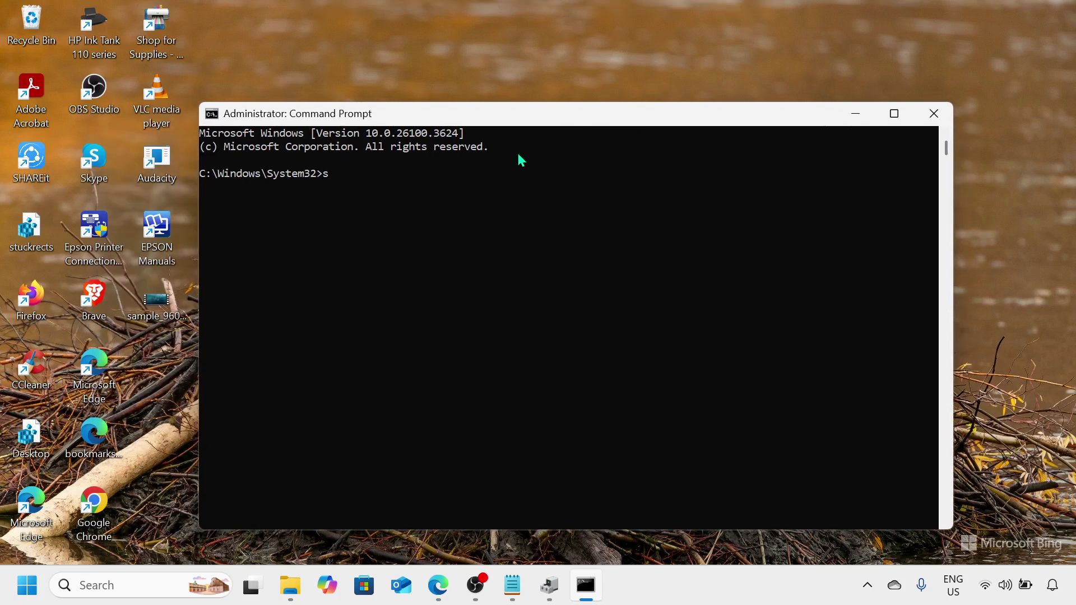
text(fc /scannow)
key(Return)
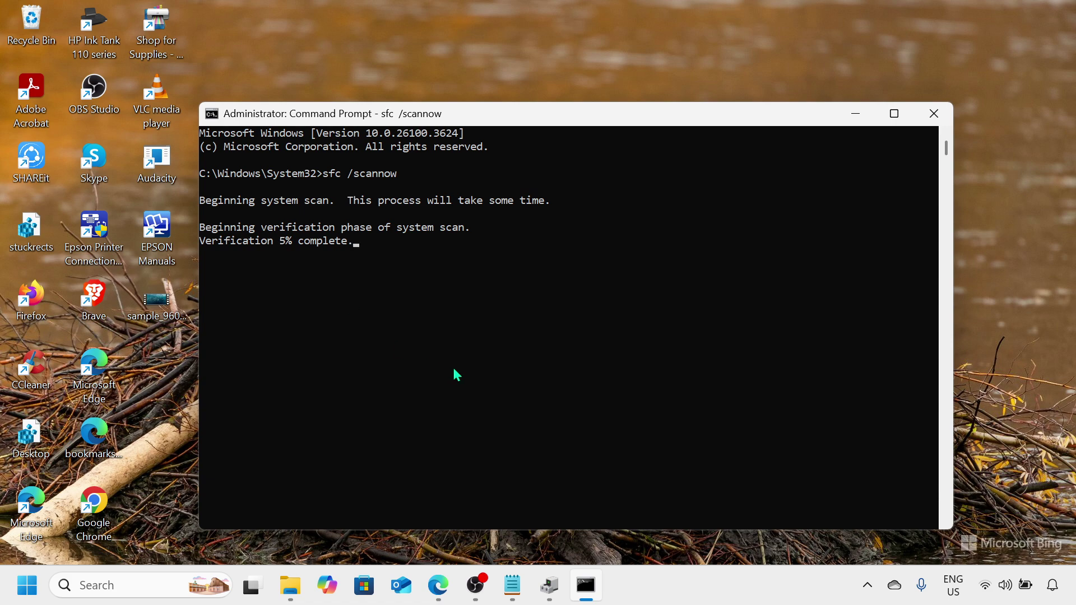
click(491, 587)
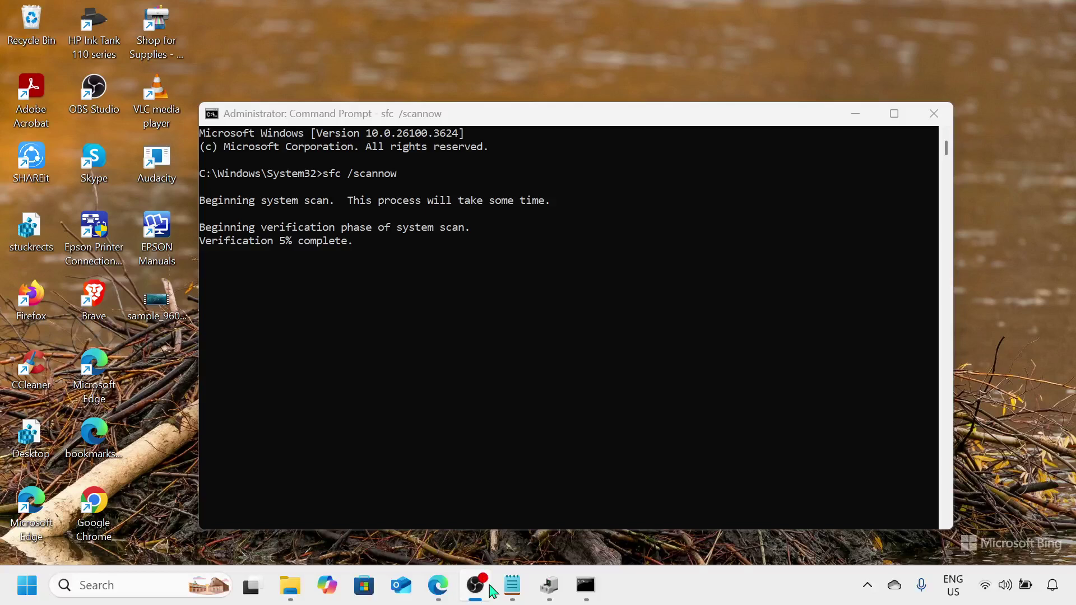